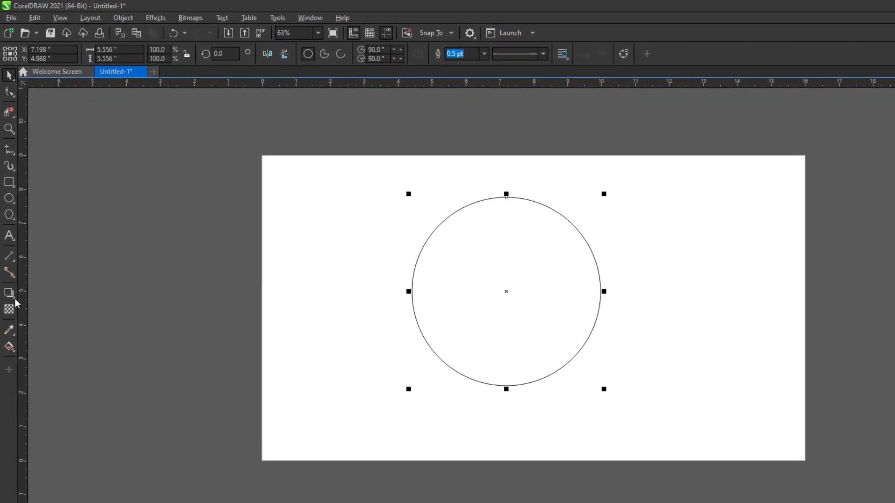
- Add a one-step inside contour with a 0.347-inch offset to the circle
click(11, 246)
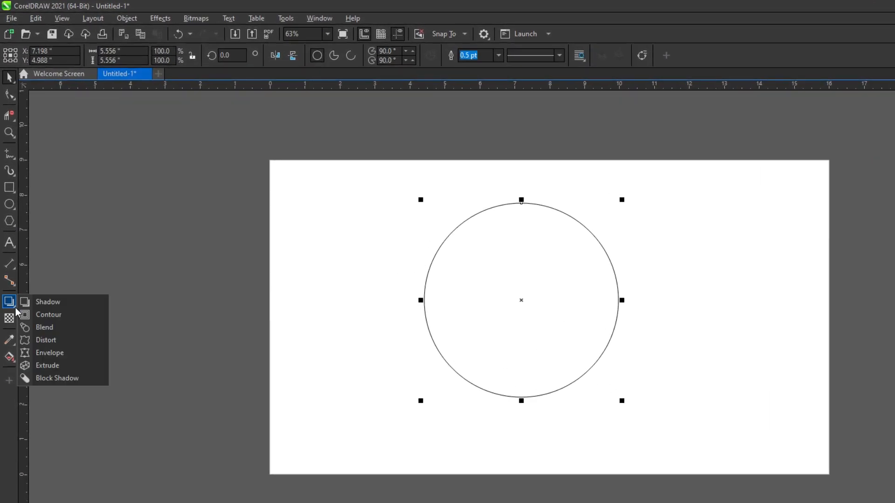
click(100, 319)
drag(424, 300, 435, 226)
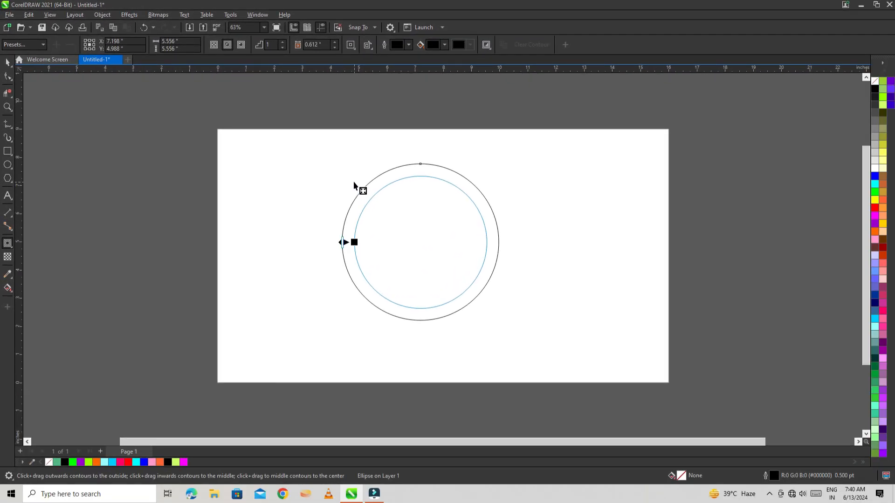
drag(350, 180, 352, 182)
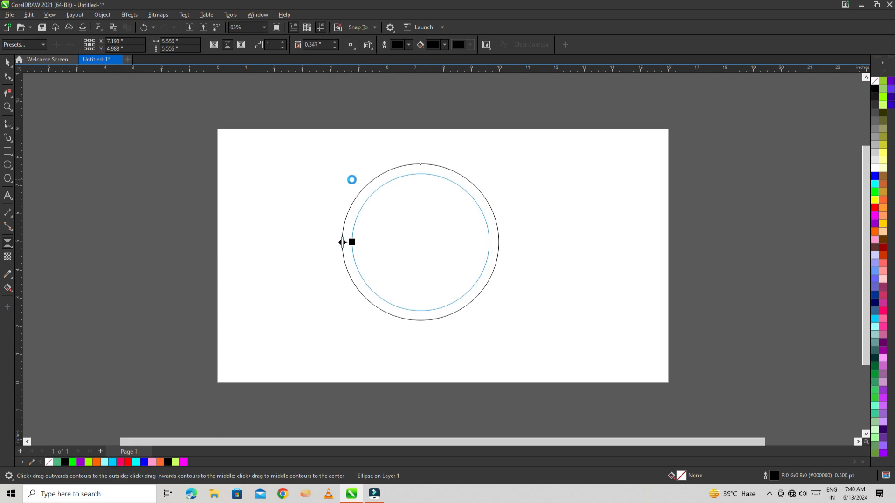
- Duplicate the contoured circle in place and scale the copy concentrically down to about 4.4 inches across
click(8, 62)
click(389, 219)
drag(569, 356, 571, 356)
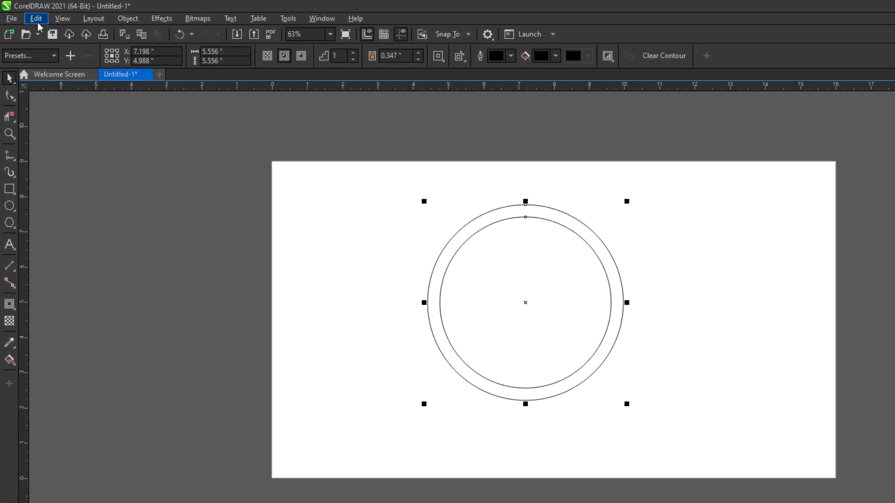
click(28, 15)
click(66, 93)
click(36, 21)
click(67, 122)
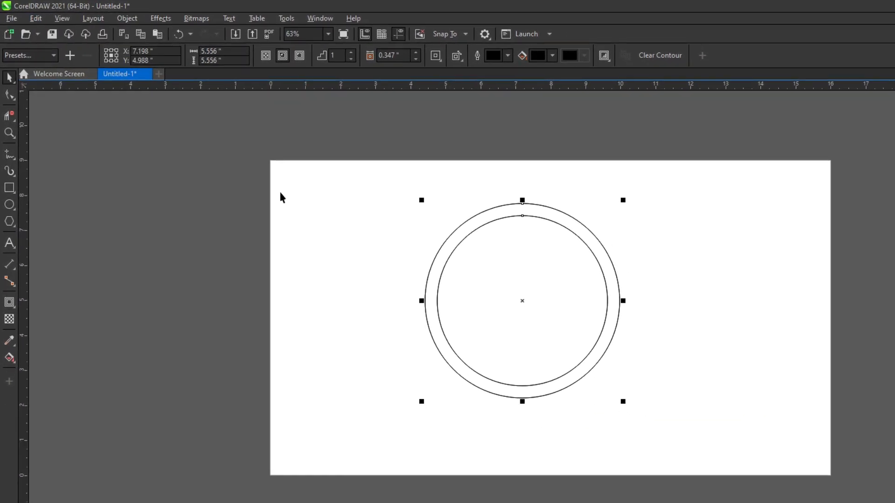
drag(342, 166, 353, 183)
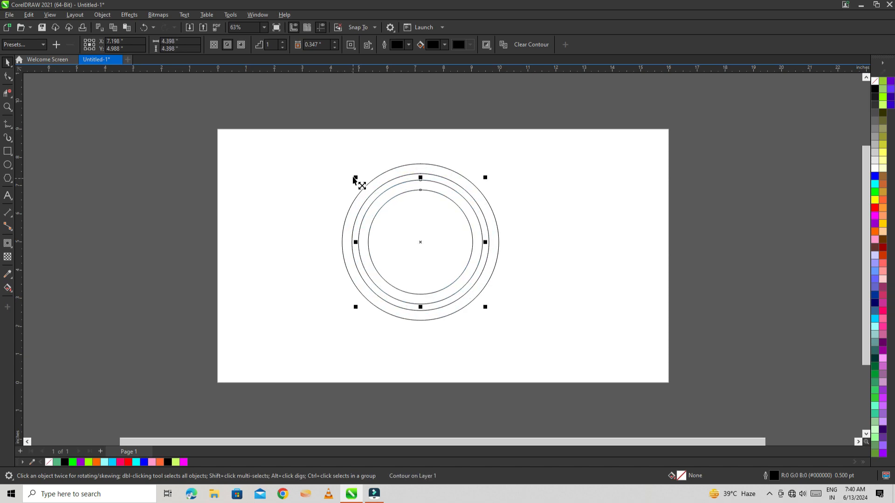
- Draw a vertical rectangle about 0.35 by 3.92 inches, hanging down from the left side of the inner ring and matching its thickness
click(303, 167)
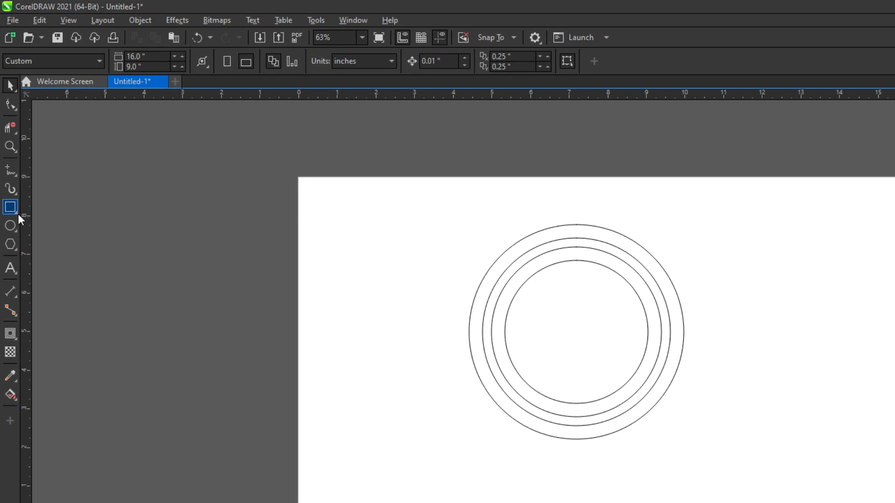
click(13, 155)
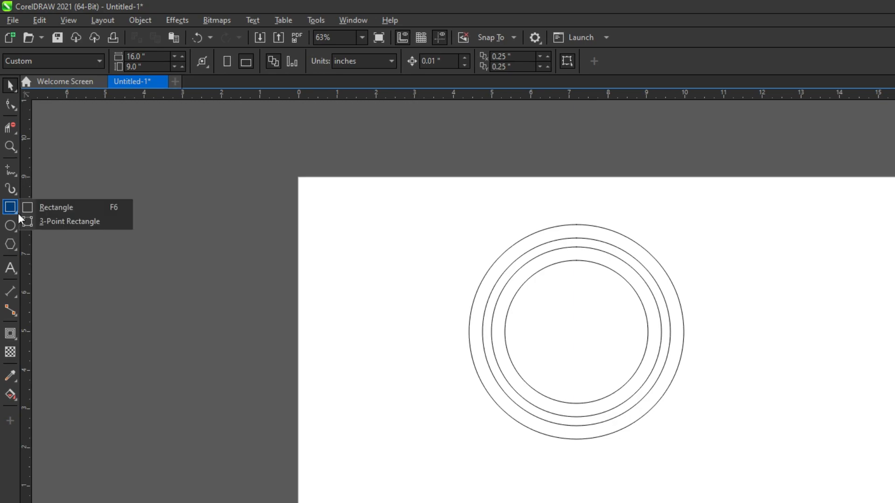
click(95, 211)
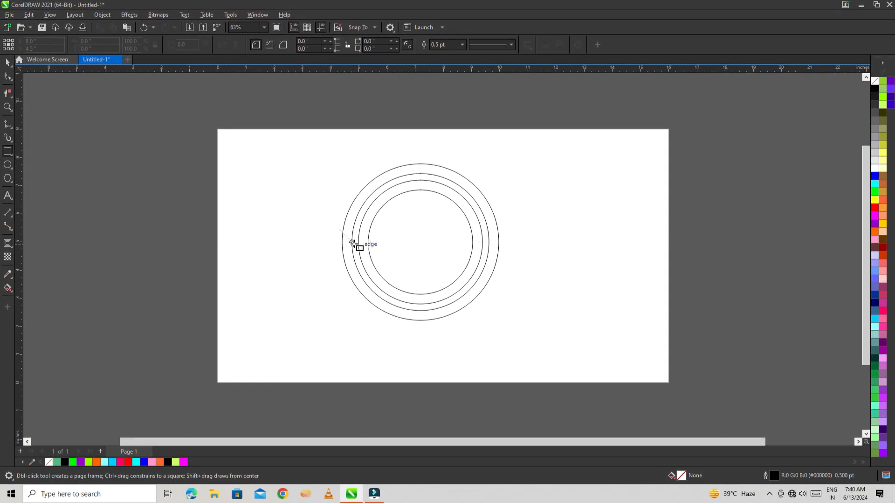
mouse_move(358, 243)
mouse_down()
mouse_move(368, 243)
mouse_move(374, 301)
mouse_move(368, 355)
mouse_up()
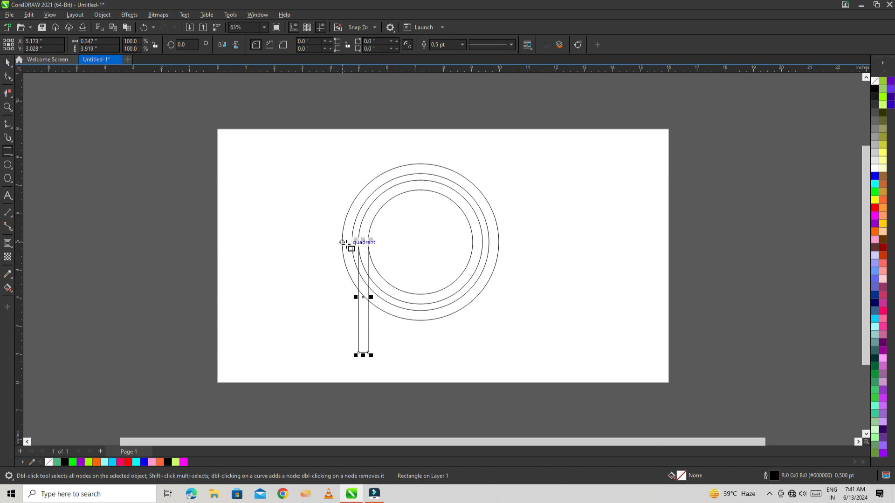
- Draw a thin rectangle about 0.23 by 4.43 inches matching the gap between the two rings and move it right of the circles
drag(483, 242, 488, 368)
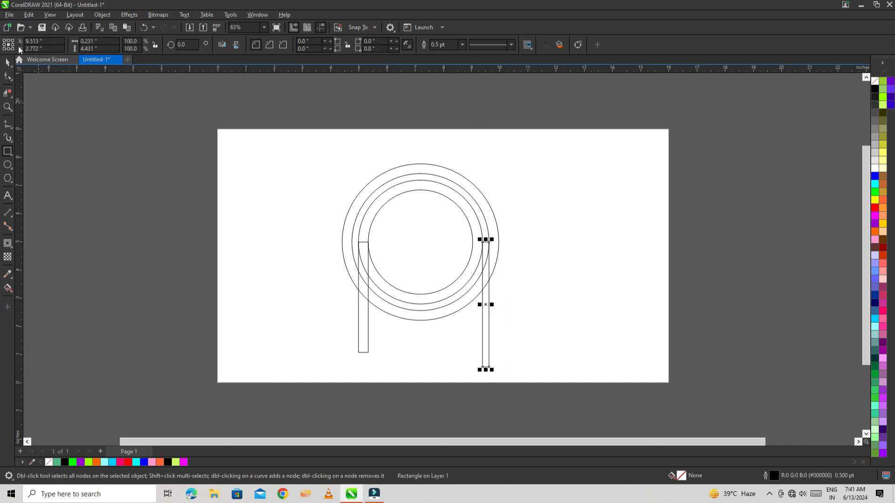
drag(486, 305, 537, 267)
- Duplicate the wider rectangle onto the outer ring's left side and extend both rectangles upward to about 6.58 inches tall
click(365, 255)
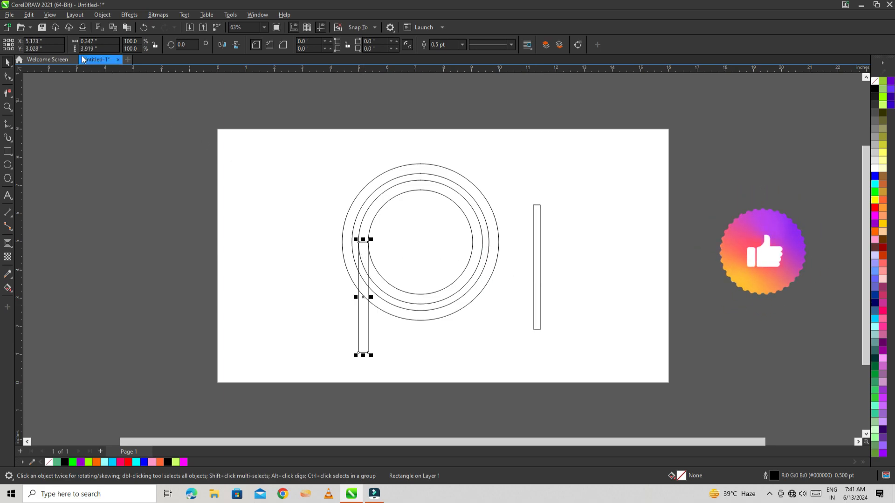
click(28, 15)
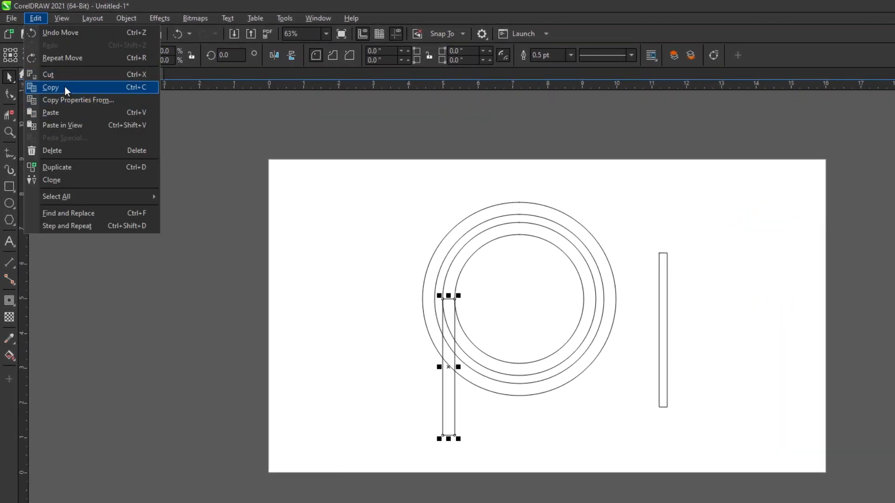
click(65, 88)
click(35, 18)
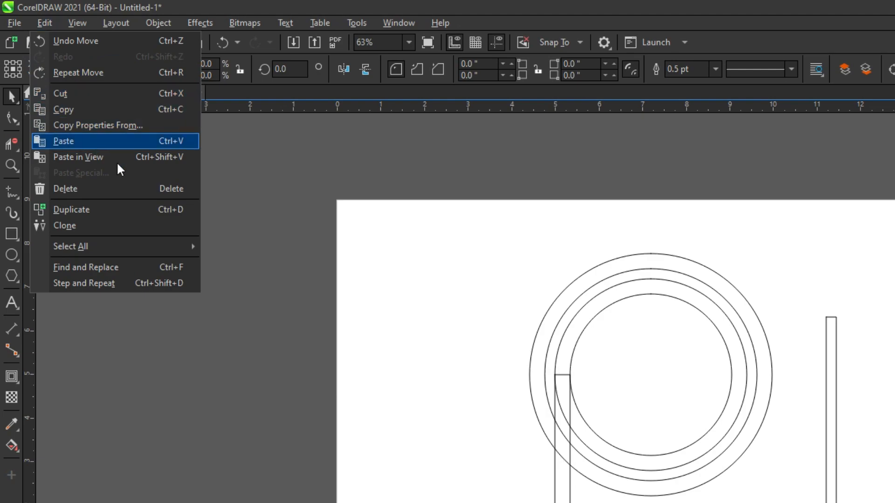
click(96, 147)
drag(367, 242, 347, 166)
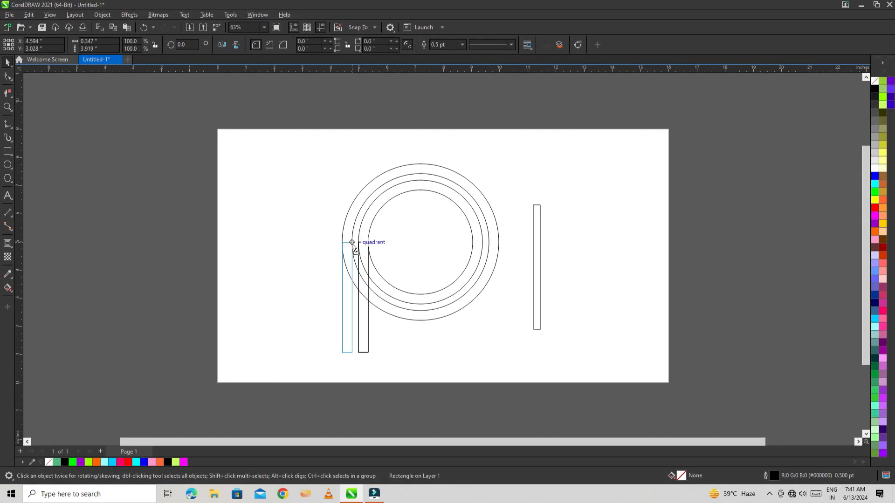
shift+click(343, 263)
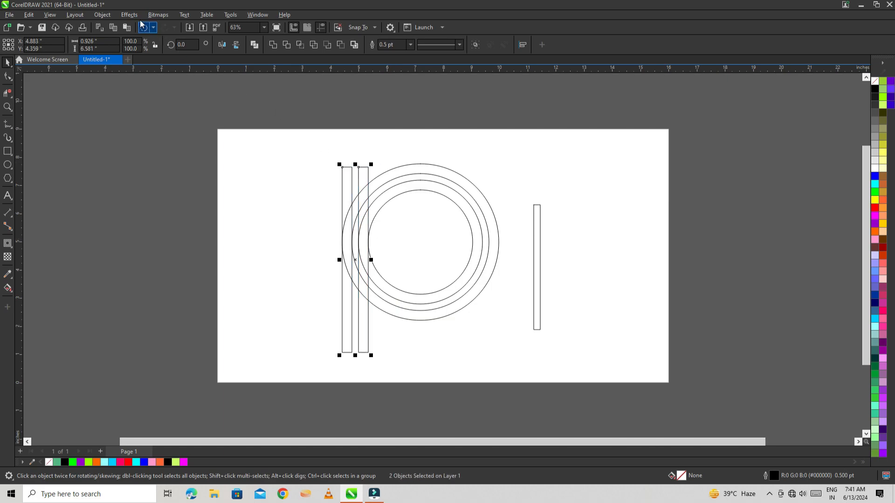
- Group the two tall rectangles and centre the group horizontally and vertically on the circles
click(104, 15)
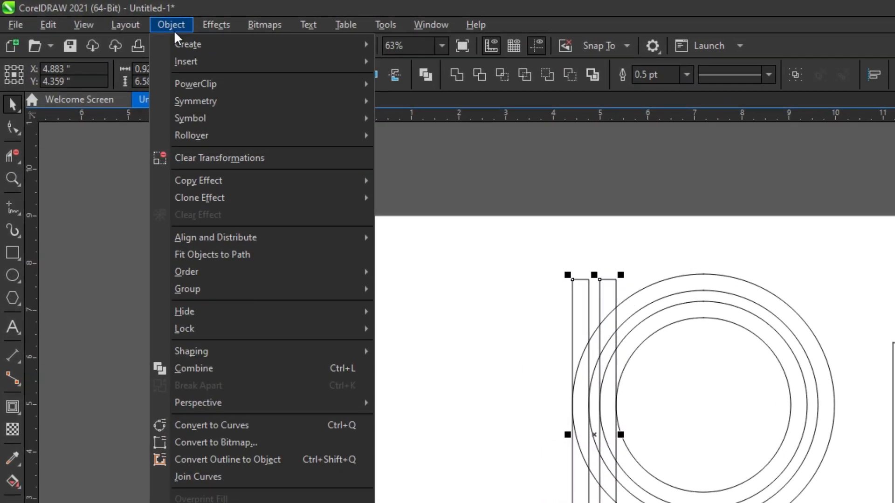
mouse_move(208, 285)
click(403, 289)
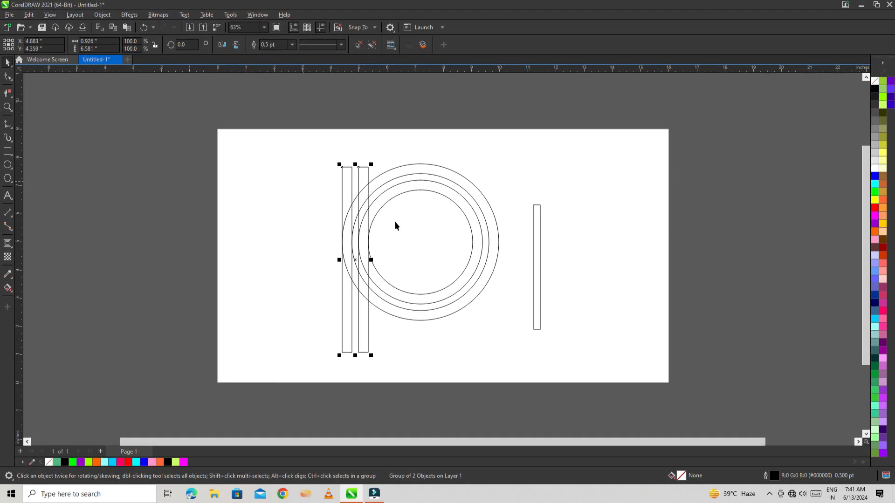
shift+click(420, 225)
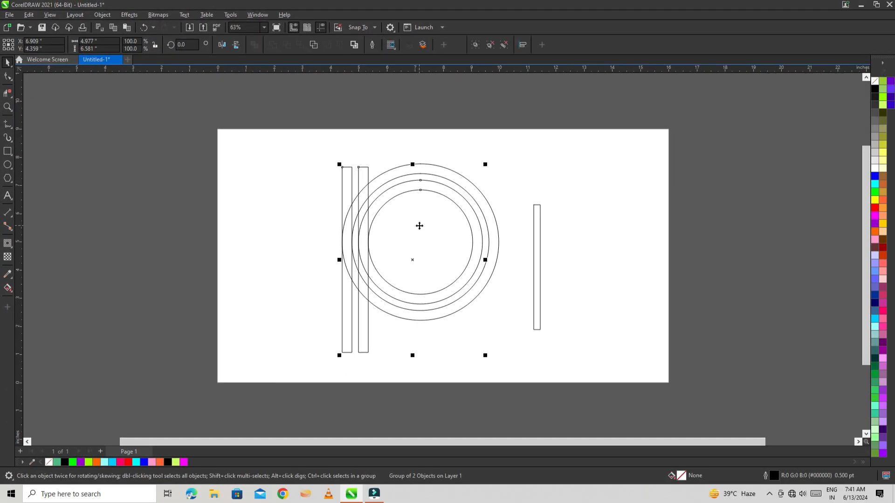
key(c)
key(e)
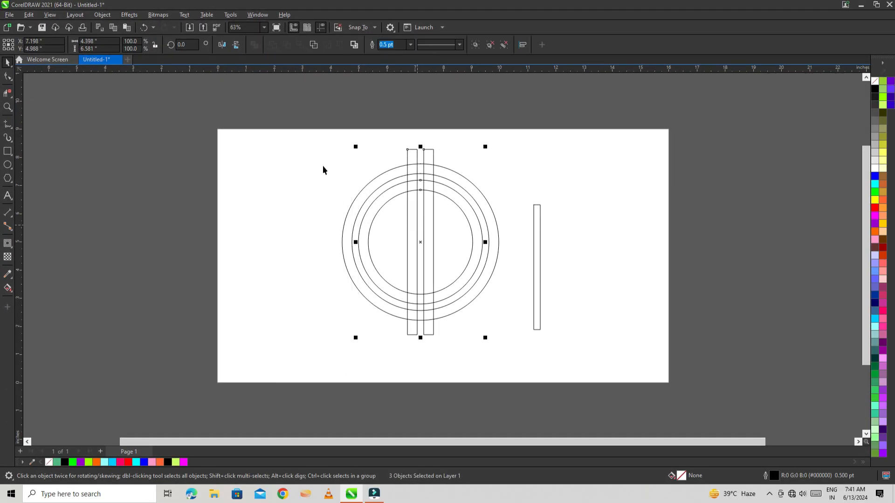
- Move the vertical bar pair straight down so its tops sit inside the inner circle, with the centre at about Y 2.475 inches
click(325, 170)
drag(424, 159, 430, 231)
click(214, 194)
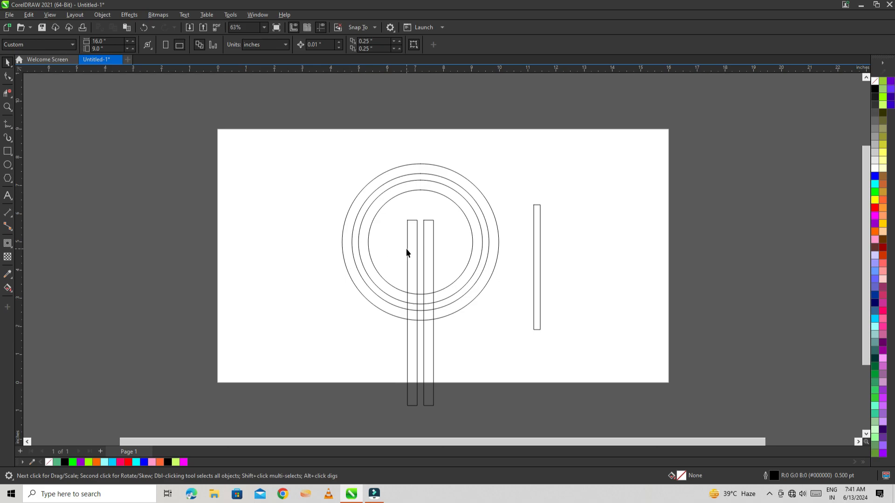
- Duplicate the vertical bar pair and rotate the copy by 90 degrees
click(407, 251)
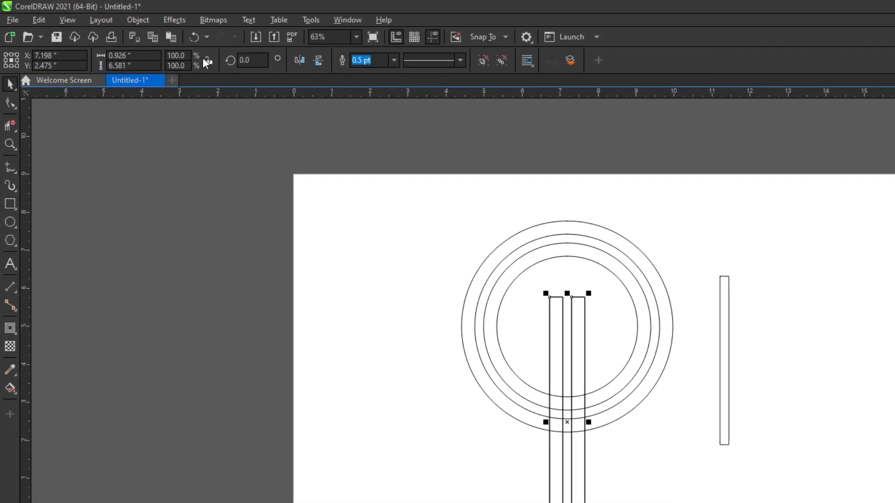
drag(185, 47, 129, 49)
text(90)
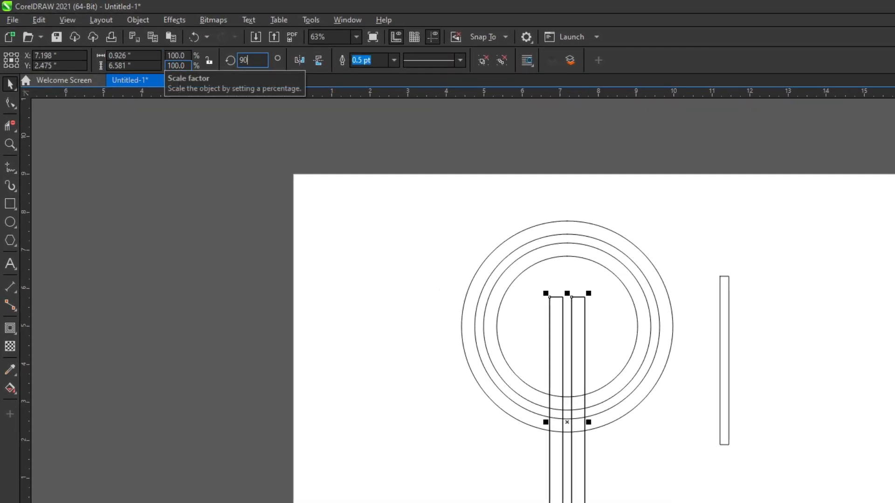
key(Return)
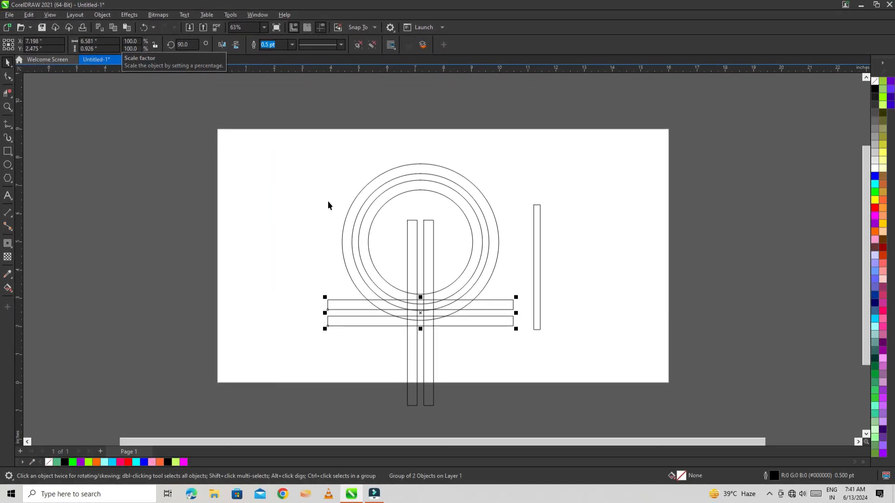
- Align the horizontal bar pair vertically to the centre of the circles
shift+click(403, 256)
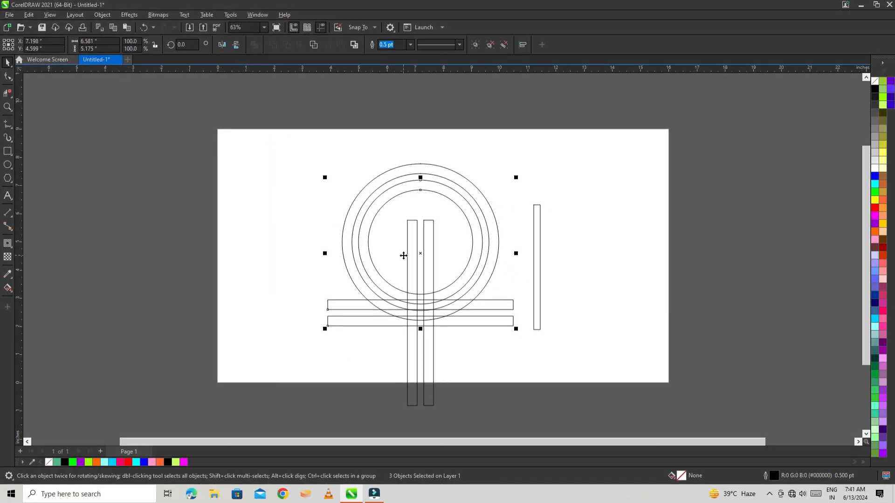
key(e)
click(287, 215)
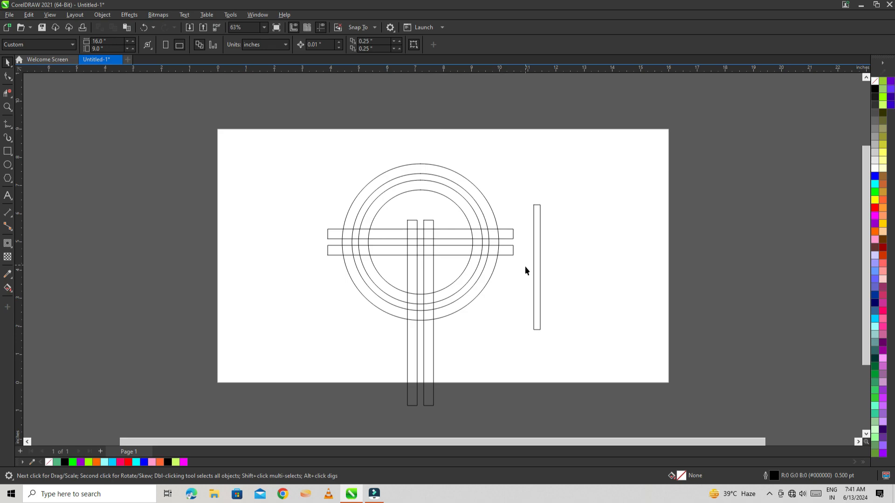
- Make a copy of the thin rectangle about 1.67 inches long, rotate it 90 degrees, and place it directly beneath the lower horizontal bar
click(539, 267)
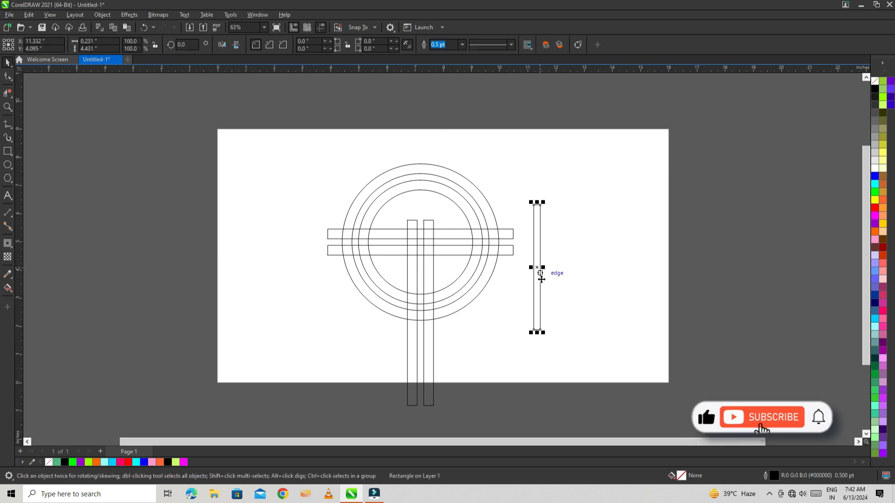
drag(537, 332, 564, 235)
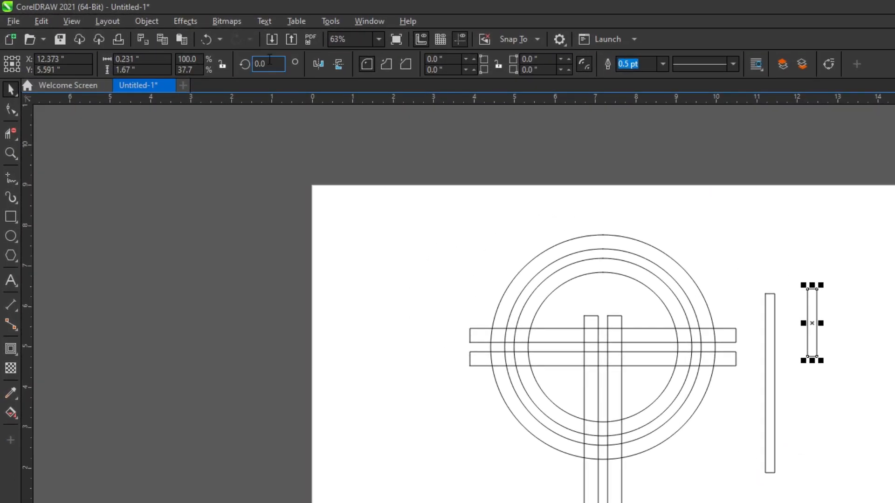
click(269, 59)
text(90)
key(Return)
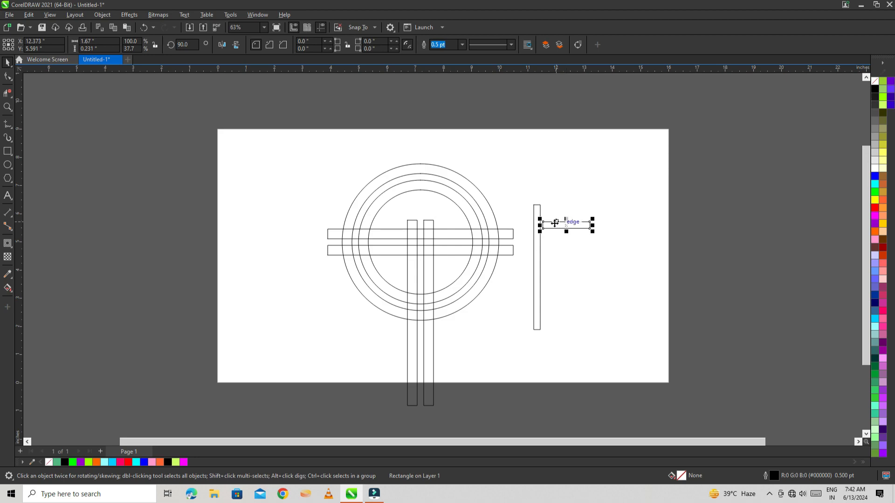
drag(566, 226, 418, 257)
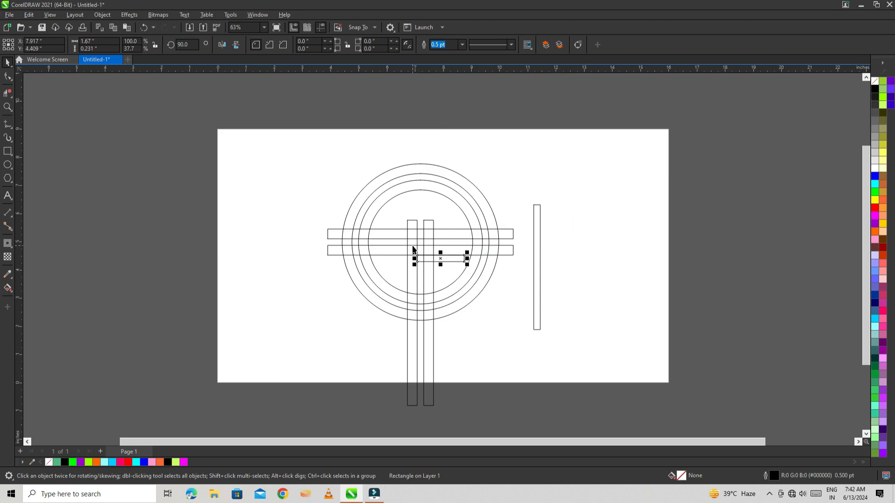
click(146, 174)
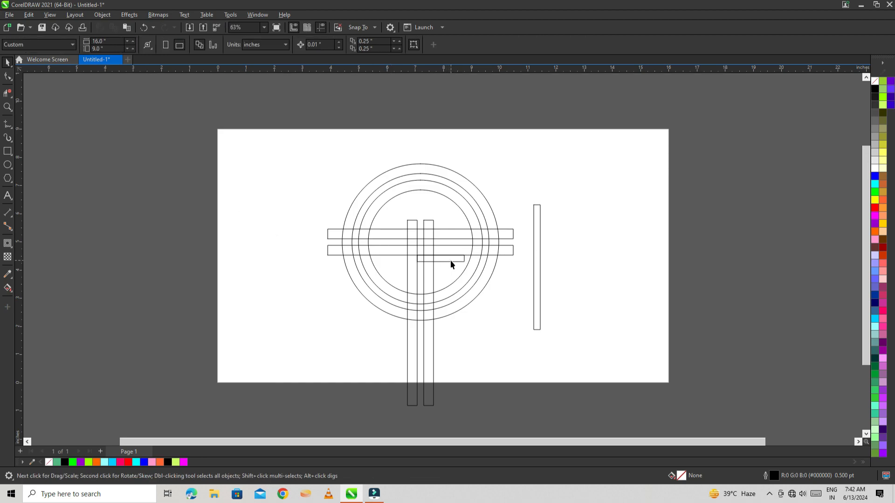
- Shorten the small horizontal strip and place another horizontal copy of the thin rectangle, about 3.1 inches long, across the lower vertical bars
click(451, 261)
drag(463, 260, 378, 364)
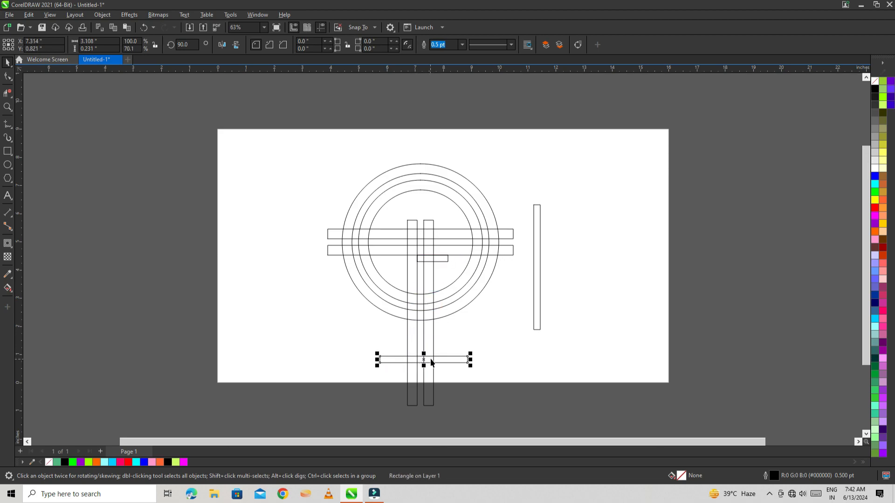
click(396, 339)
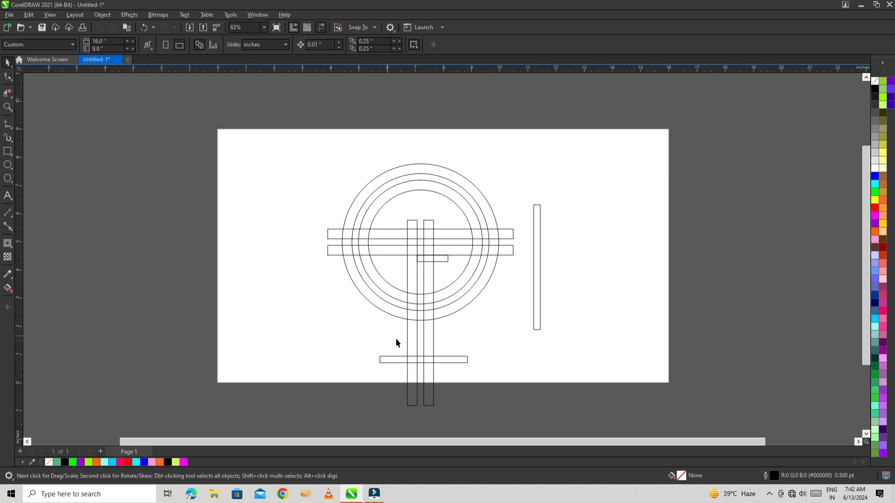
- Group the vertical bar pair together with the two small horizontal strips
click(412, 226)
shift+click(444, 259)
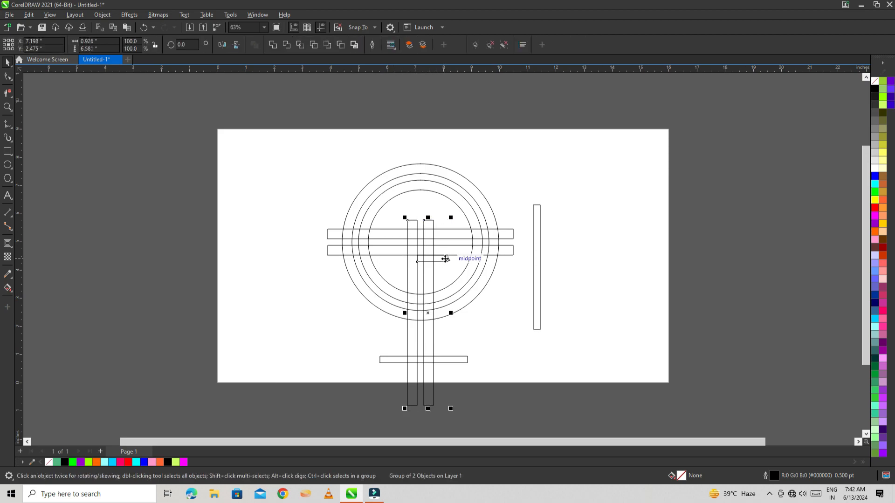
shift+click(450, 361)
drag(426, 312, 264, 292)
key(ctrl+z)
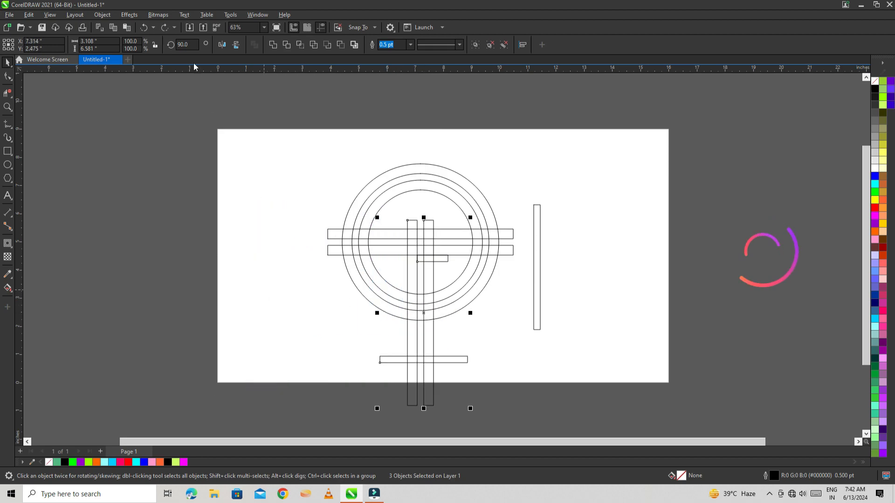
click(102, 15)
mouse_move(129, 176)
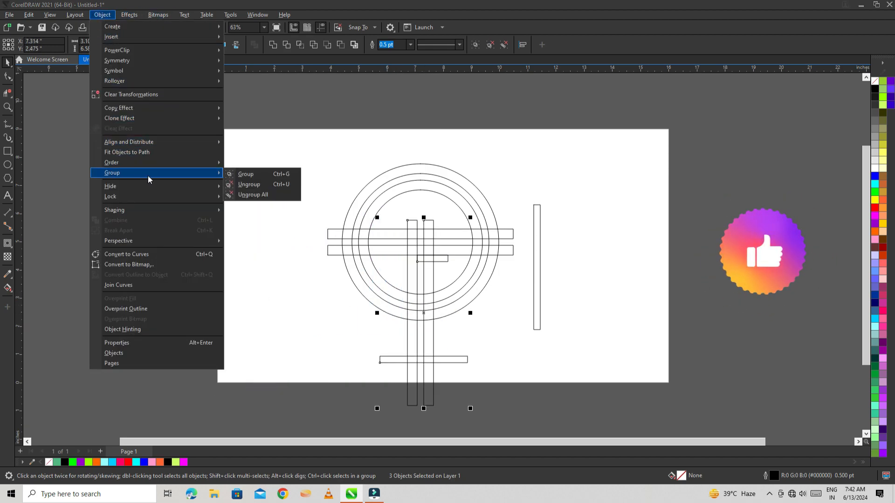
click(261, 176)
- Skew the grouped vertical bars and strips so they lean to the right, about 3.44 inches wide overall
click(425, 274)
mouse_move(424, 217)
mouse_down()
mouse_move(452, 223)
mouse_move(426, 225)
mouse_up()
click(463, 225)
drag(424, 257, 420, 256)
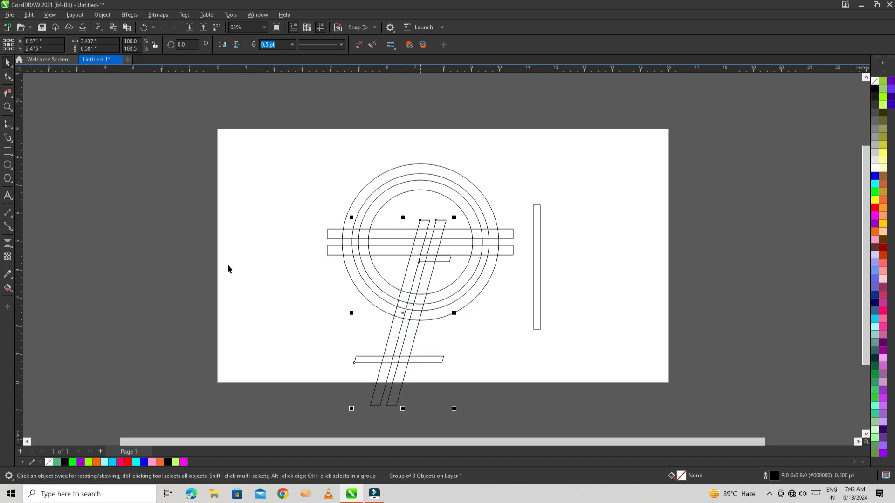
click(297, 265)
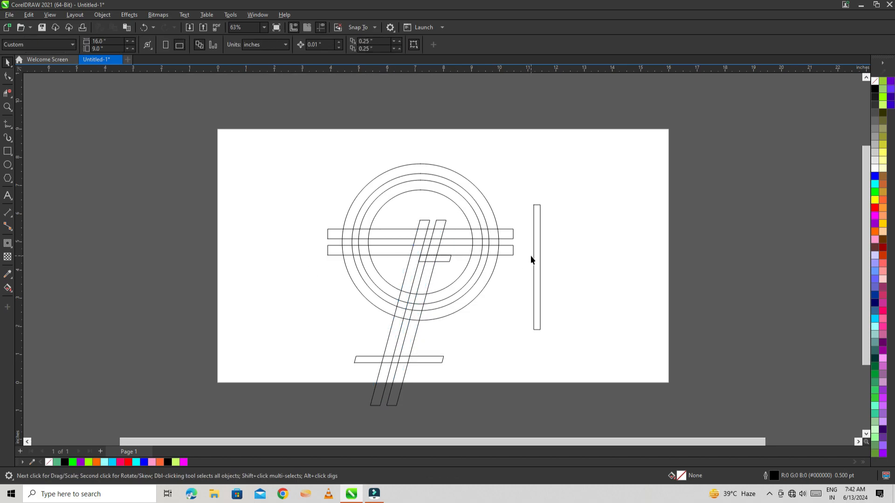
- Draw a straight freehand line from the upper right corner of the slanted bars outward across the rings, spanning about 1.98 by 1.14 inches
click(8, 128)
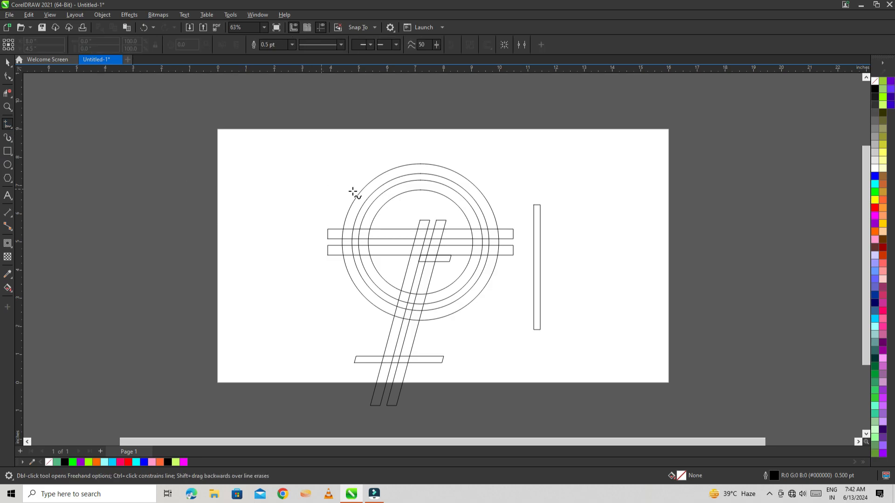
click(454, 214)
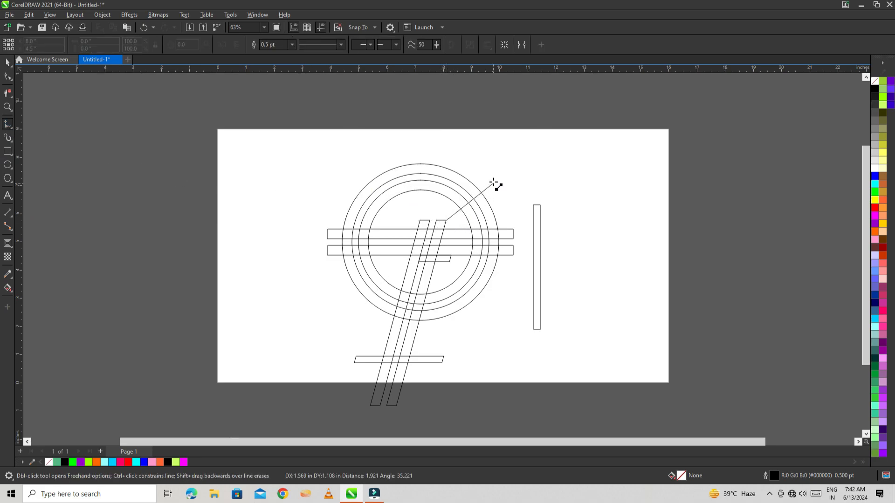
click(502, 188)
click(8, 63)
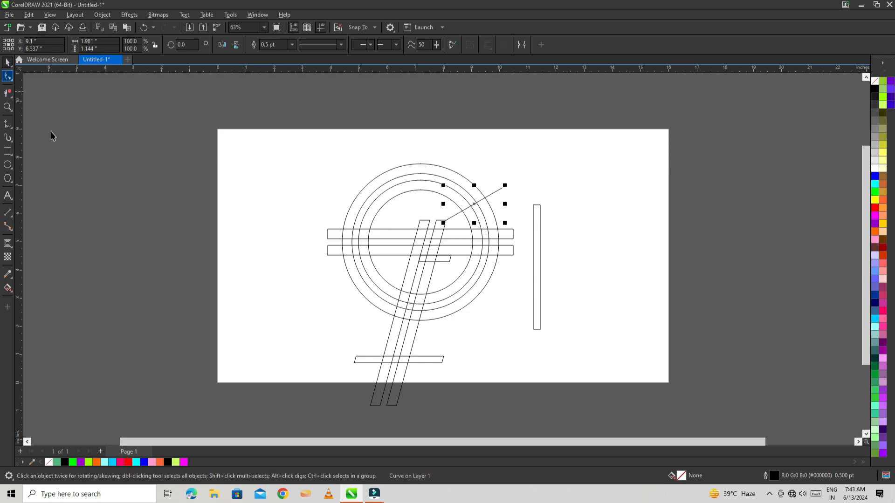
click(117, 213)
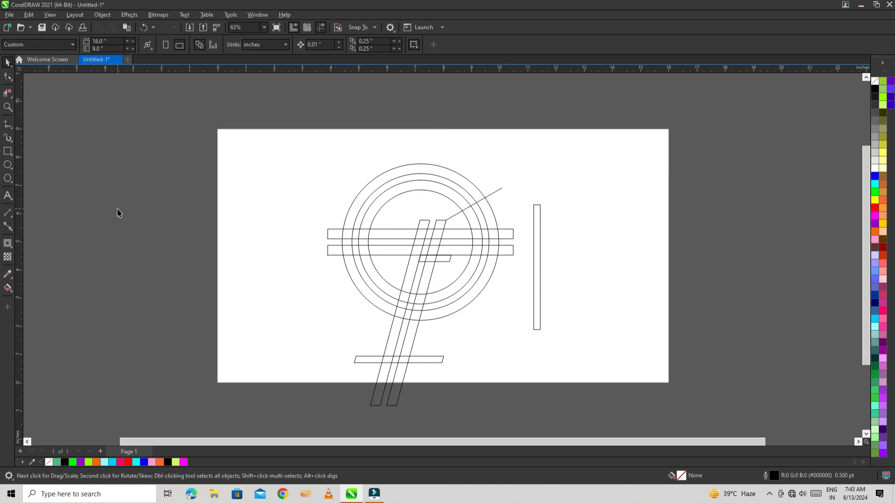
- Slant the loose thin rectangle, fit it against the right slanted bar beneath the small strip, and group all the construction shapes
click(537, 273)
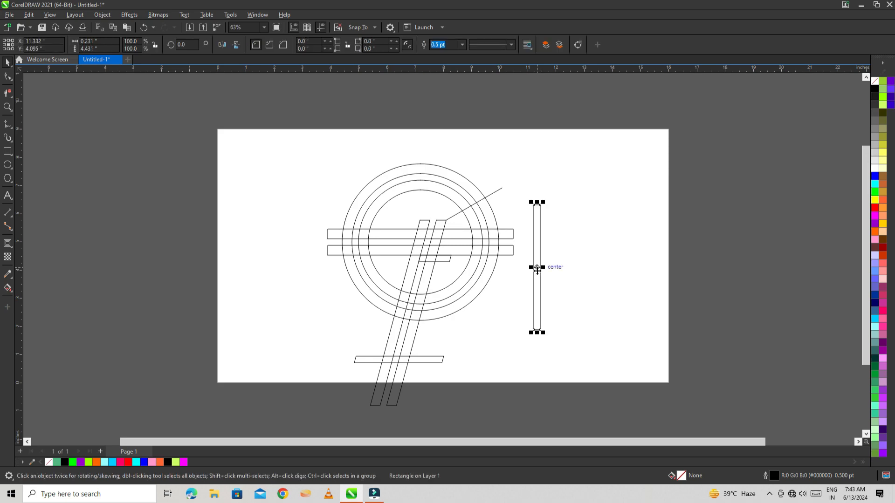
click(537, 248)
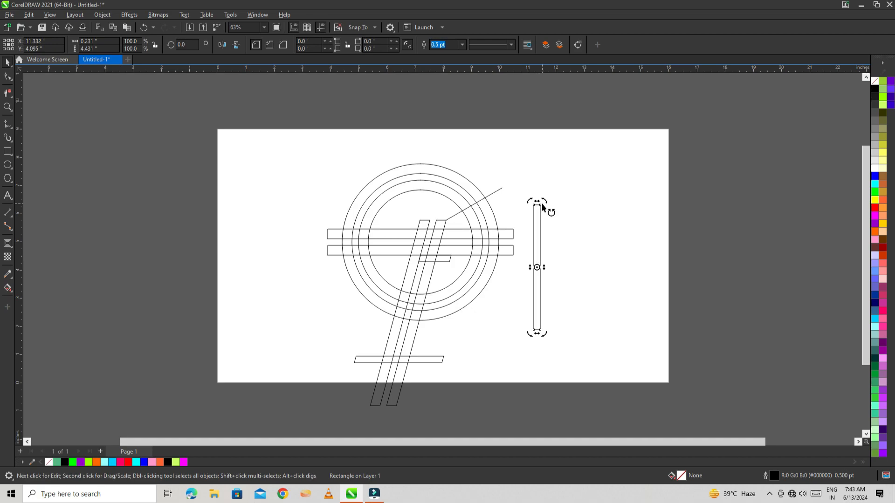
drag(537, 201, 438, 269)
click(574, 205)
click(509, 325)
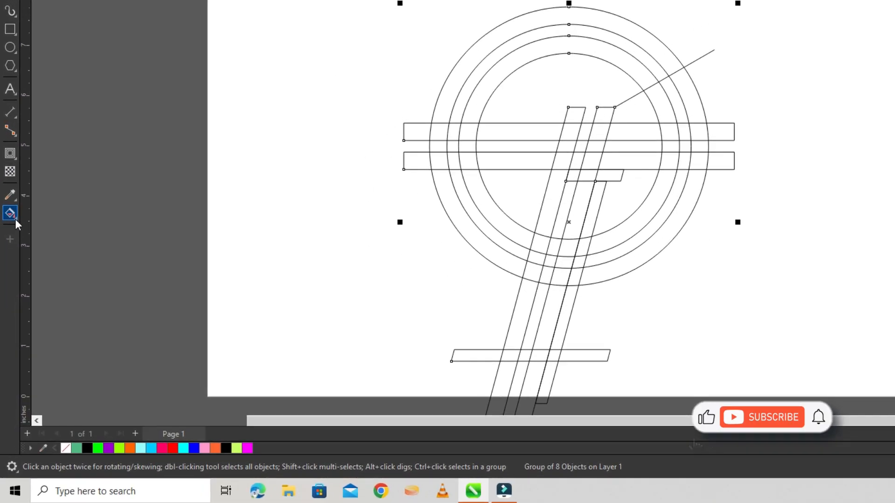
- Use Smart Fill to colour the lower left segments of both rings and the lower part of the left slanted bar green
click(10, 289)
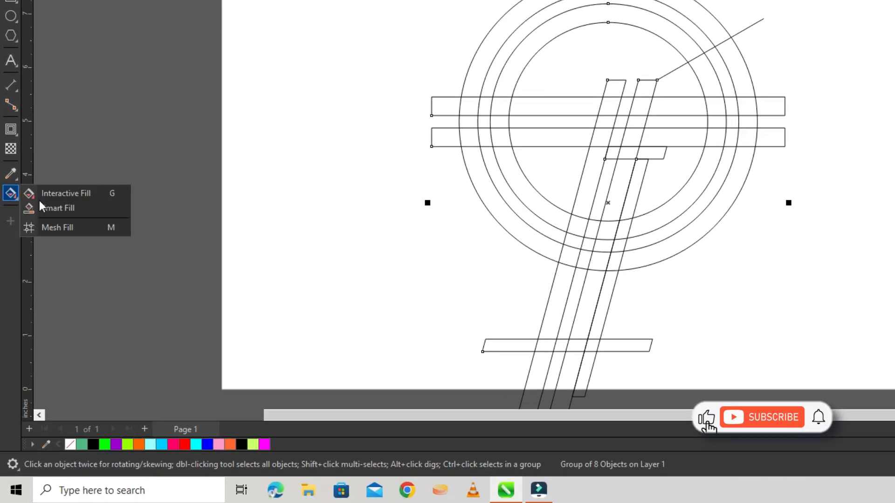
click(95, 208)
click(359, 304)
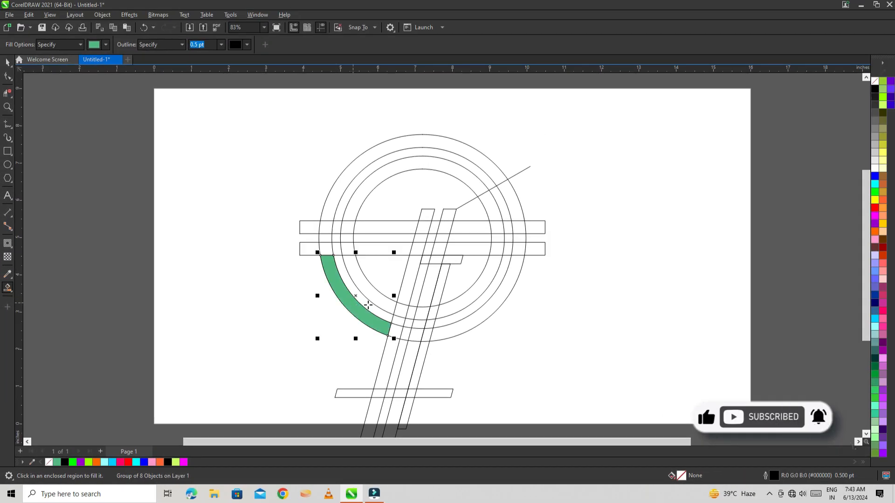
click(383, 306)
click(401, 311)
click(393, 345)
click(396, 331)
click(407, 322)
click(378, 395)
key(ctrl+z)
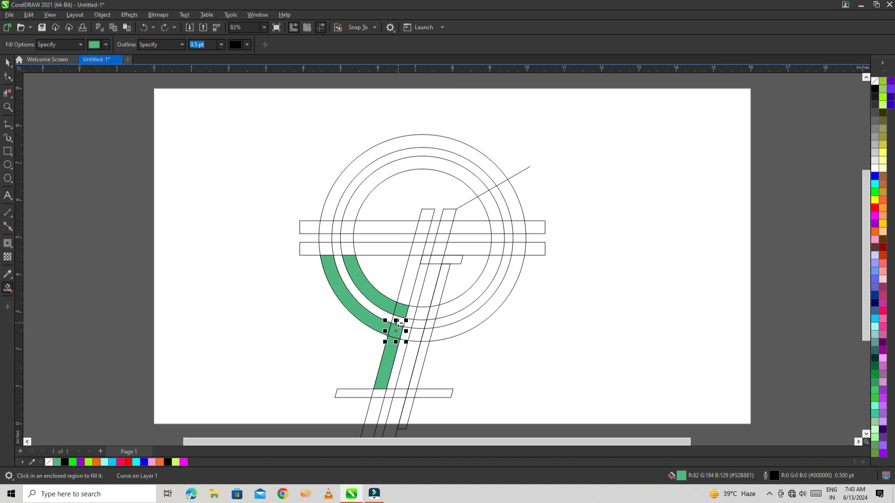
click(378, 394)
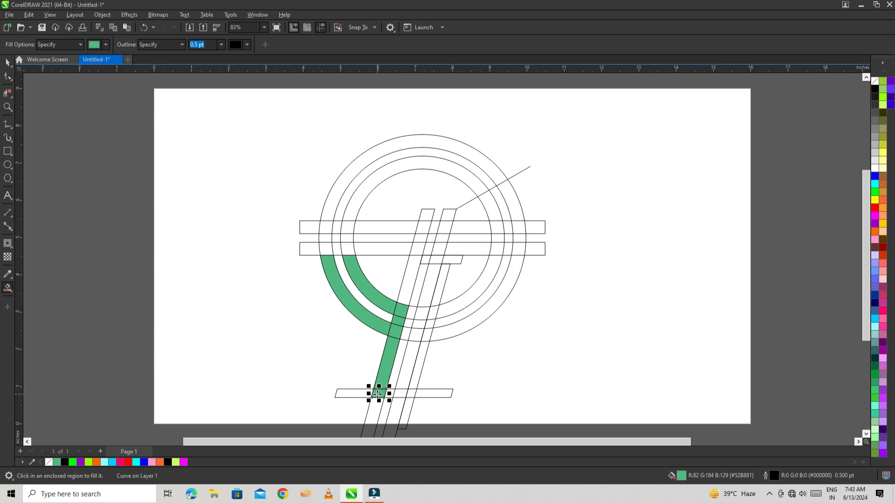
- Smart Fill the upper part of the left slanted bar, its stepped junction, and both horizontal bars within the inner circle
click(406, 295)
click(420, 251)
click(436, 249)
click(440, 239)
click(461, 230)
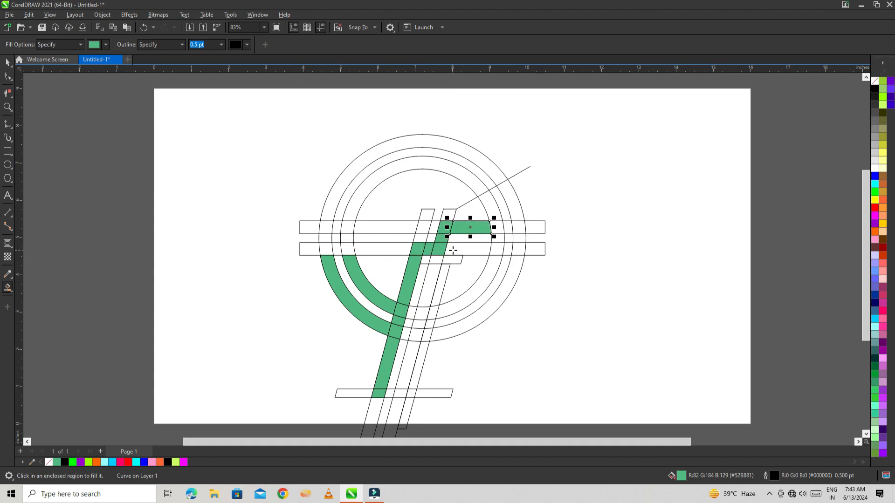
click(454, 249)
- Smart Fill the right ends of the horizontal bars inside the rings and the lower right arcs of both rings
click(519, 228)
click(508, 228)
click(497, 228)
click(496, 251)
click(494, 260)
click(515, 264)
click(519, 238)
- Smart Fill the remaining sections of the right slanted bar between the small strip and the bottom strip
click(420, 312)
click(419, 327)
click(406, 363)
- Smart Fill the upper arcs of both rings up to the diagonal line and their left segments crossing the horizontal bars
click(476, 188)
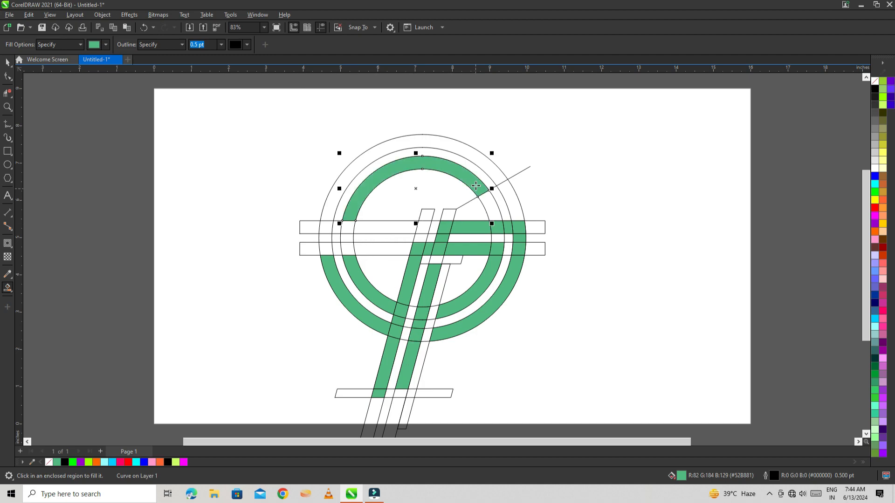
click(471, 161)
click(327, 229)
click(328, 238)
click(328, 249)
click(345, 249)
click(345, 228)
- Move the group of construction outlines off the green shapes and delete it
click(7, 62)
click(330, 177)
drag(511, 201, 700, 175)
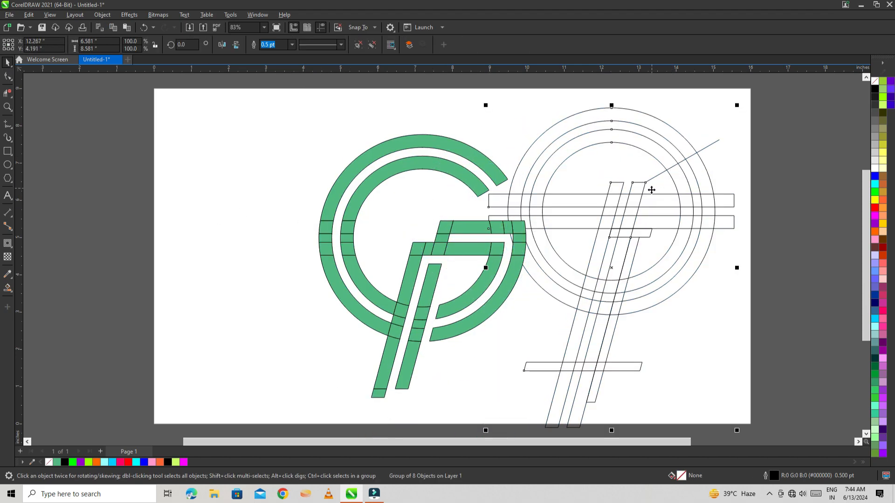
key(Delete)
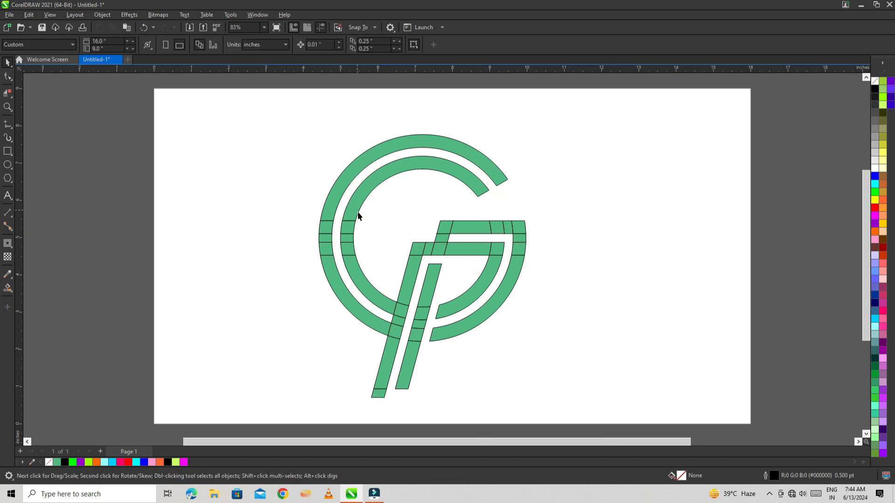
- Weld all the green filled pieces into a single logo shape
drag(229, 106, 572, 410)
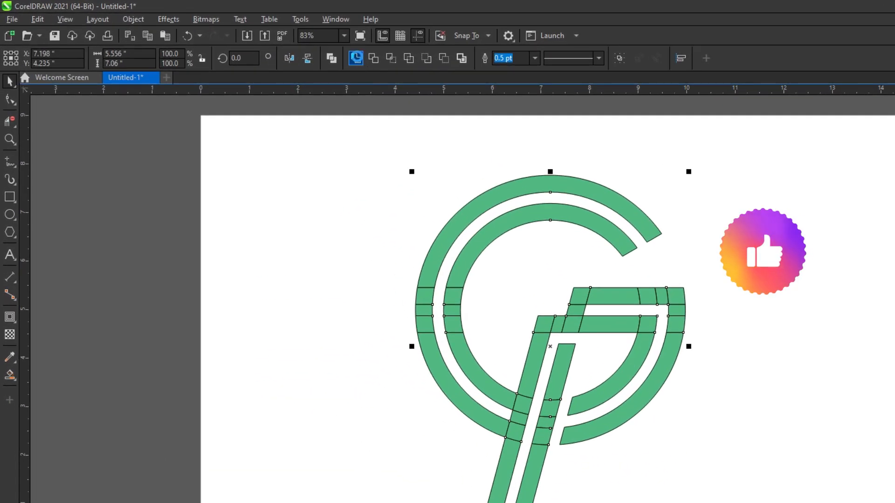
click(275, 45)
click(263, 151)
click(433, 252)
- Remove the welded logo's outline and fill it with orange (#FF6600)
right_click(872, 83)
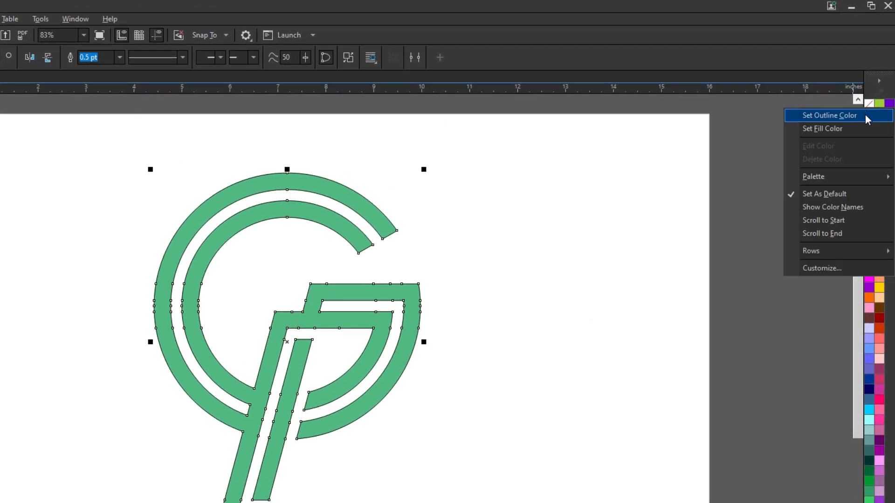
click(865, 115)
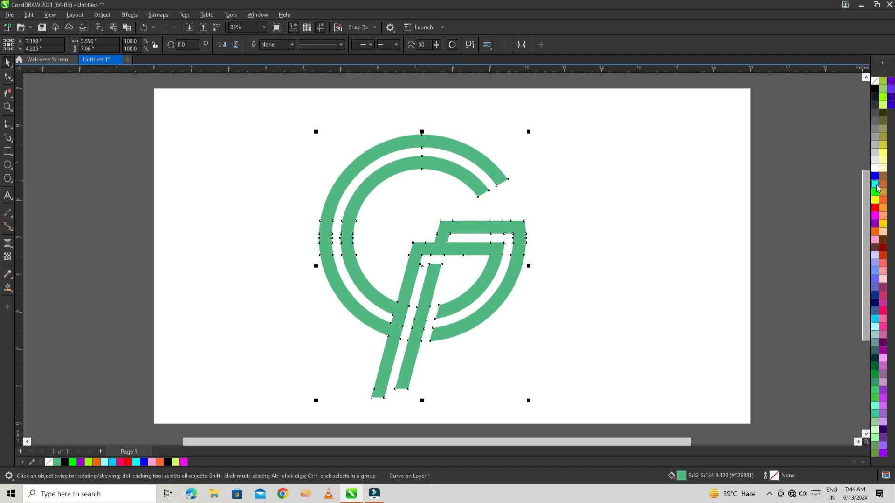
click(876, 232)
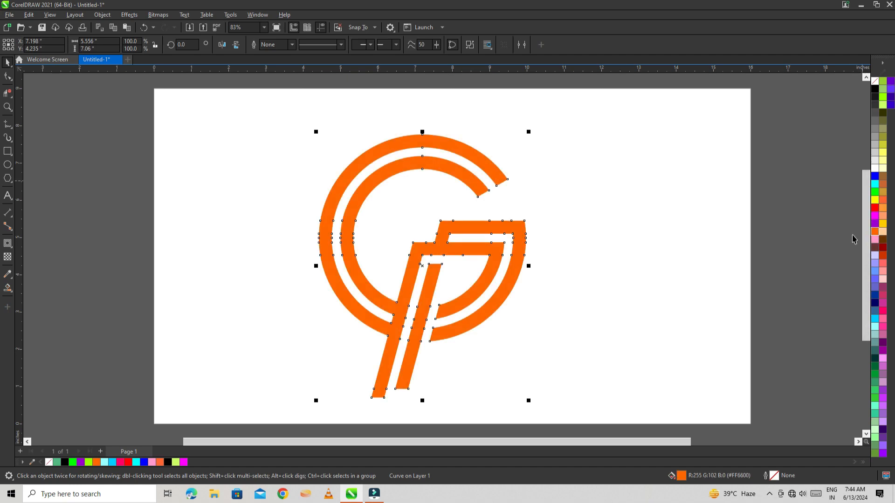
- Apply the Plastic texture effect to the orange logo with highlight 93 and depth 9, adjusting its smoothness and light direction
scroll(445, 254, up, 1)
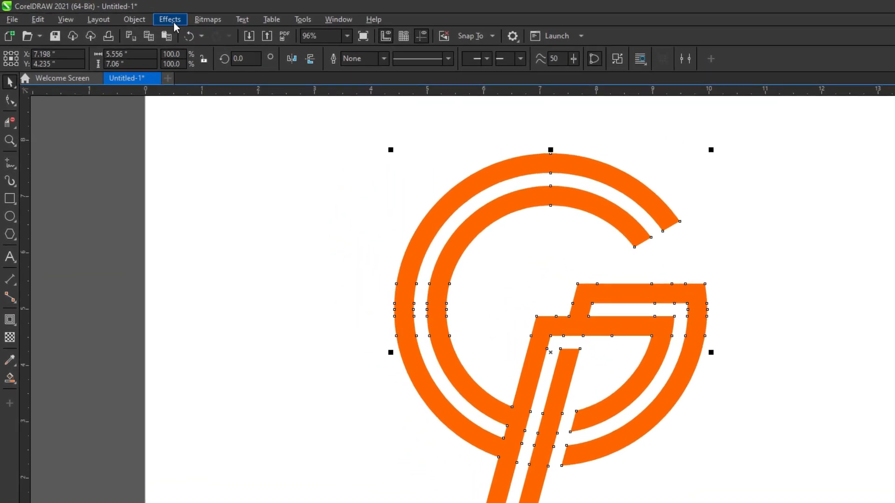
click(130, 15)
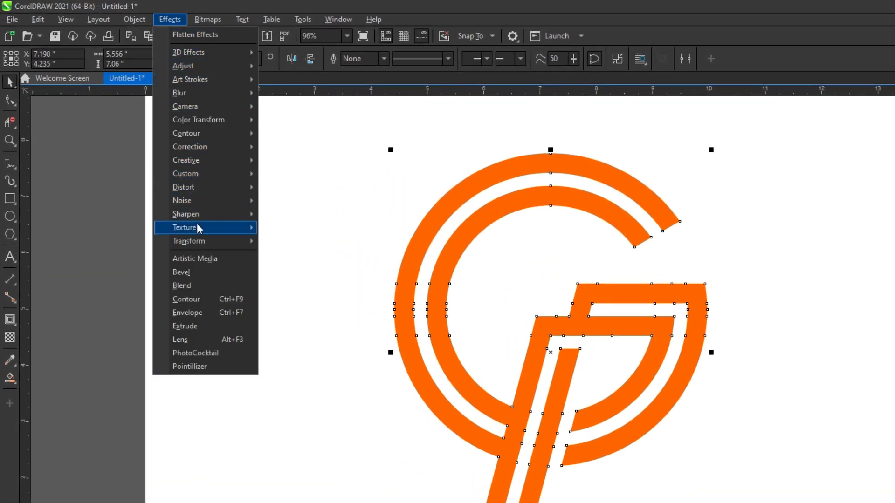
mouse_move(197, 225)
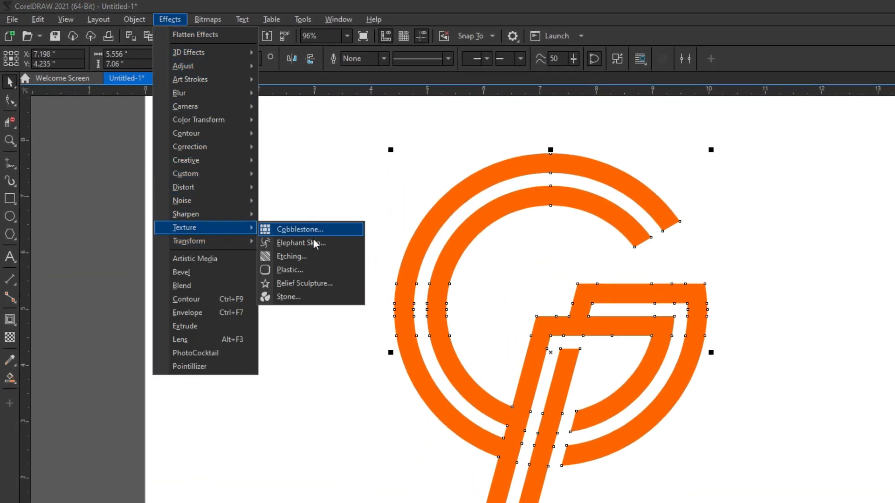
click(312, 269)
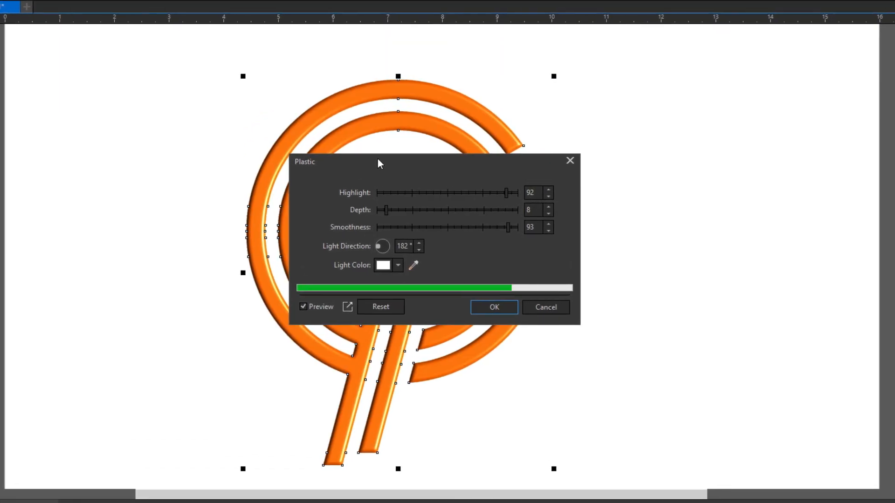
drag(406, 172, 661, 115)
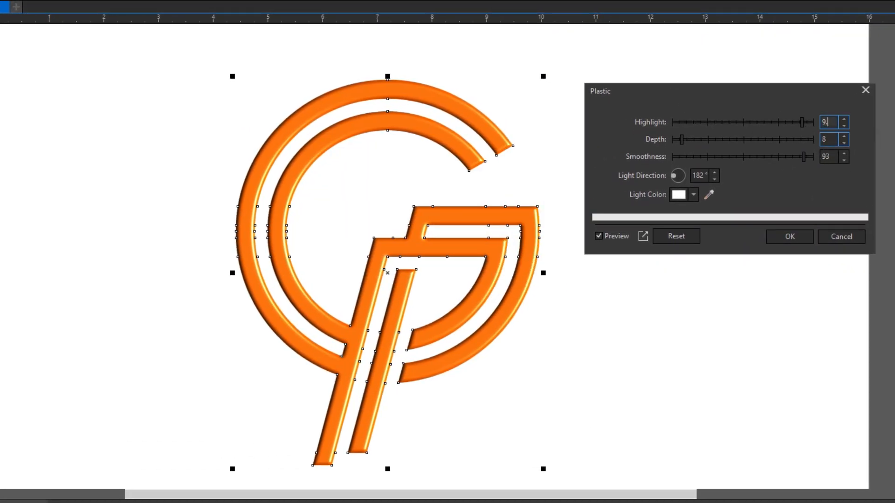
click(820, 143)
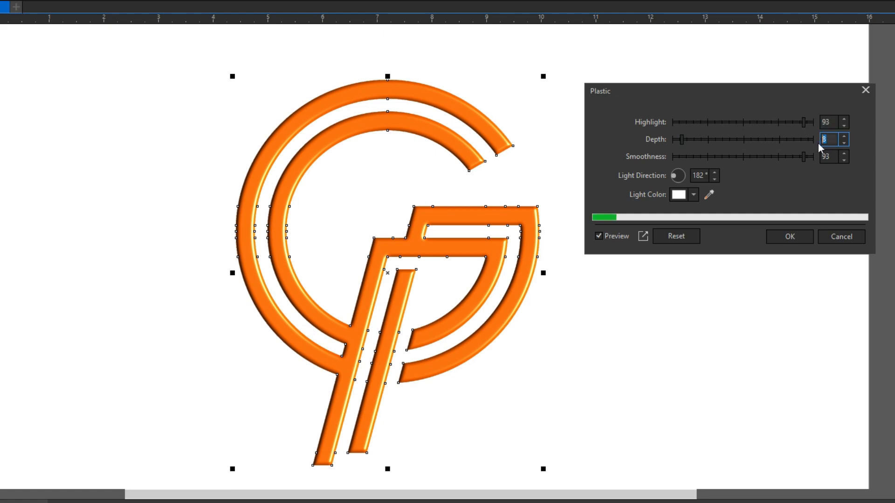
text(9)
key(Tab)
text(9)
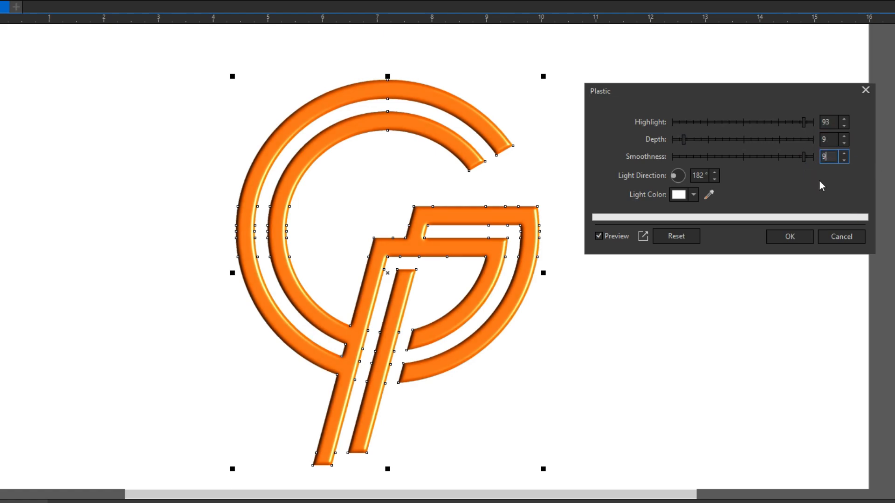
click(671, 177)
click(791, 237)
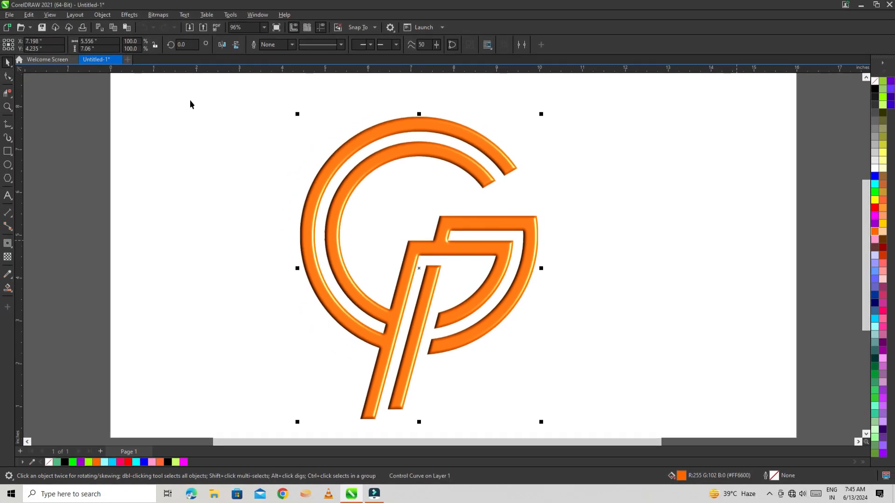
click(234, 183)
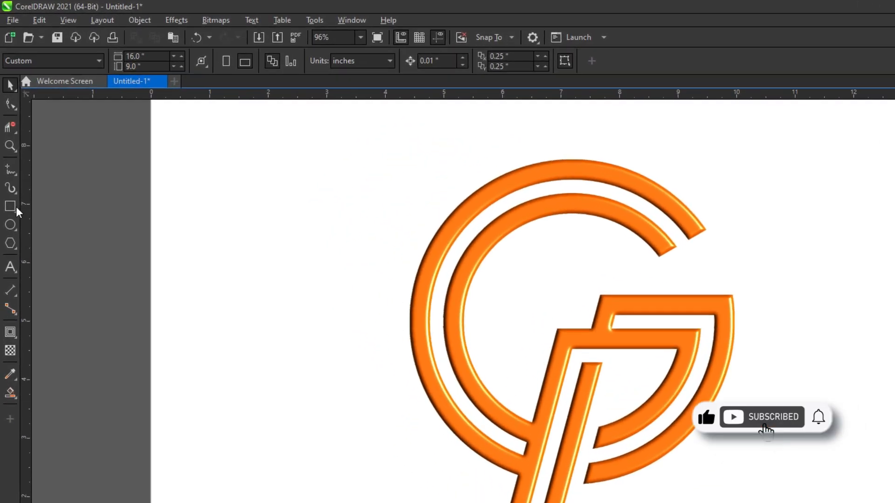
- Draw a rectangle, size it to 16 by 9 inches, and centre it on the page behind the logo
key(F6)
drag(151, 103, 230, 211)
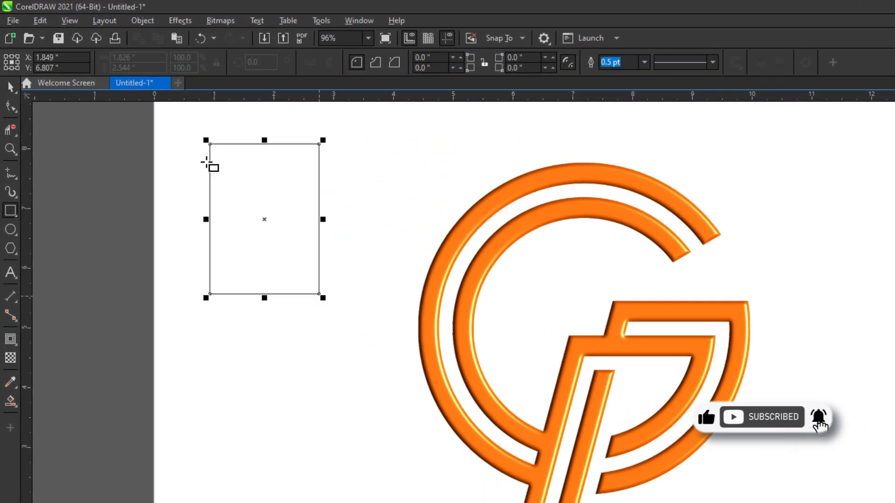
click(139, 58)
text(16)
key(Tab)
text(9)
key(Return)
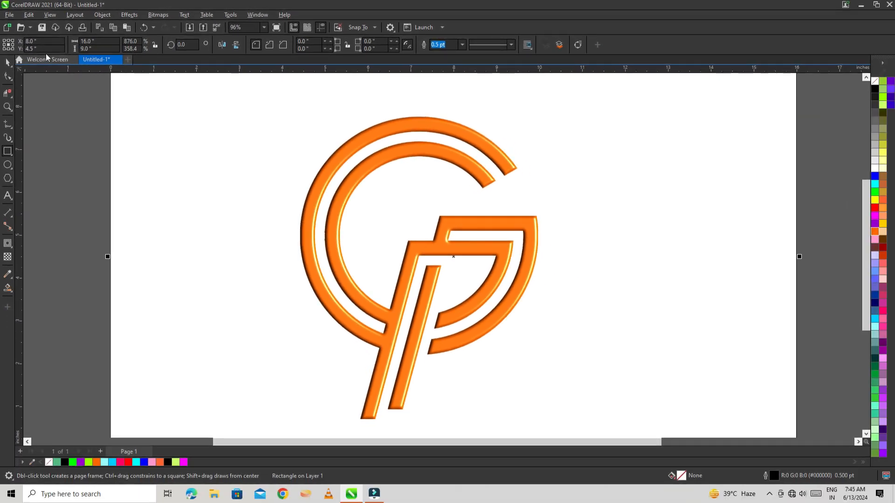
- Fill the page-sized background rectangle with dark grey (#4D4D4D)
key(F4)
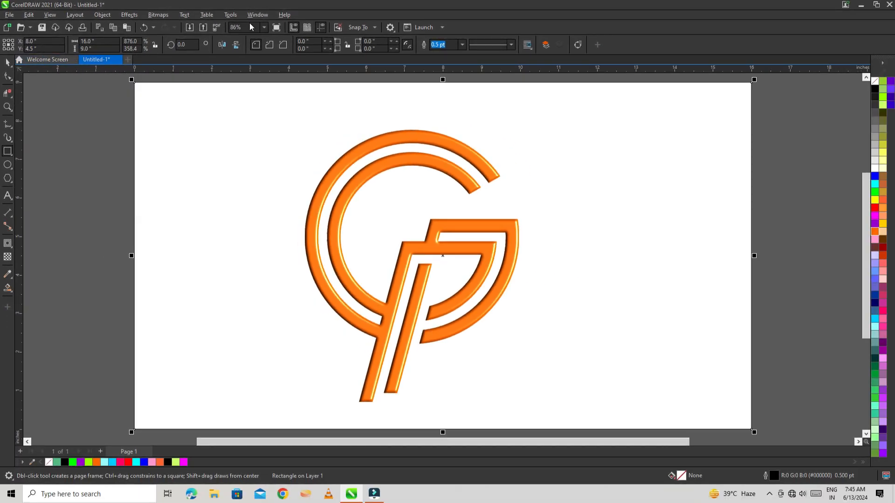
click(874, 113)
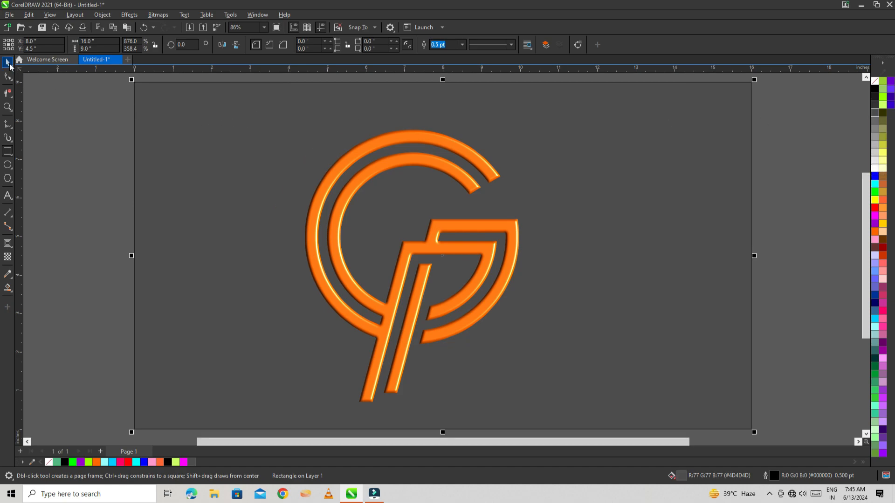
click(61, 139)
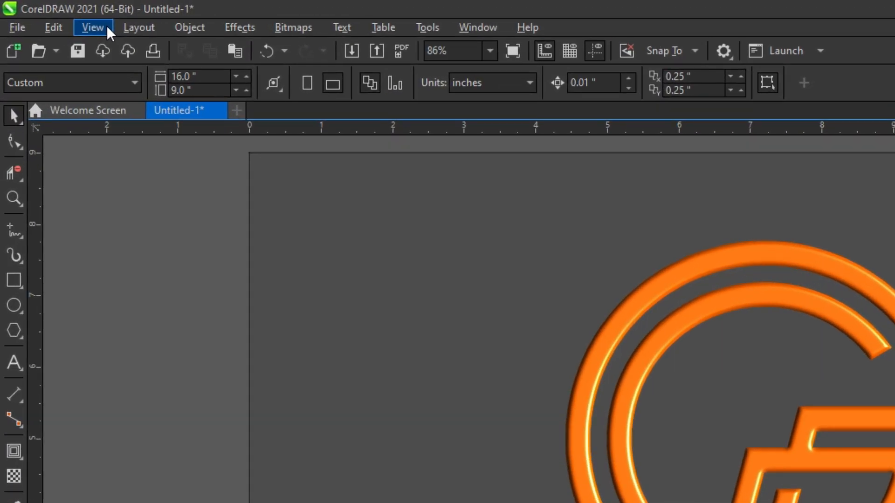
- Open the view options for the finished logo page
click(55, 14)
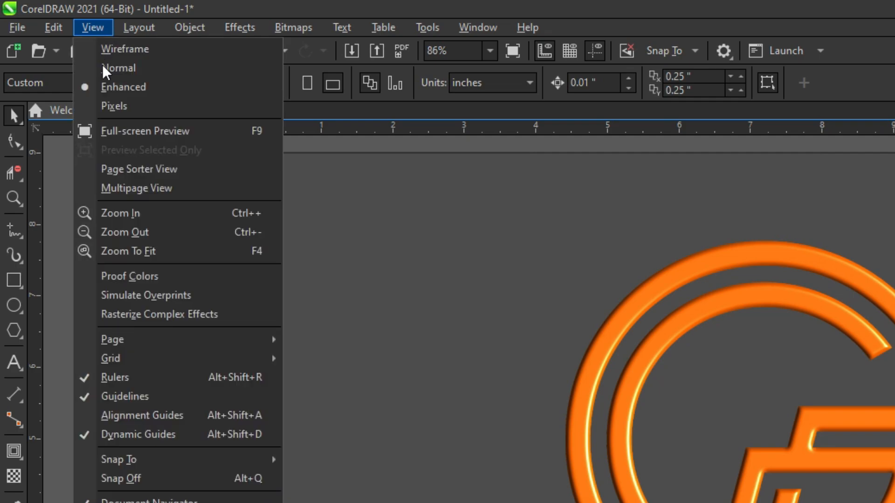